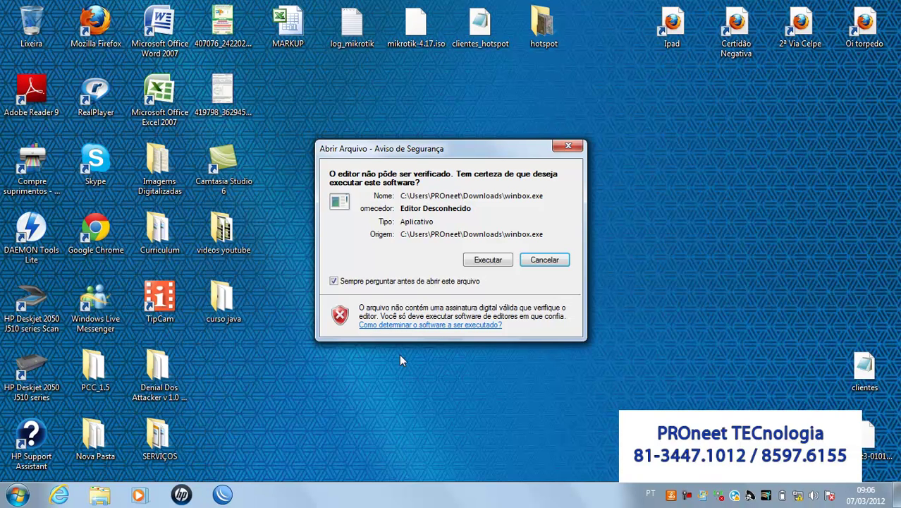
Allow the unsigned winbox.exe to run from the Windows security warning.
left_click(482, 265)
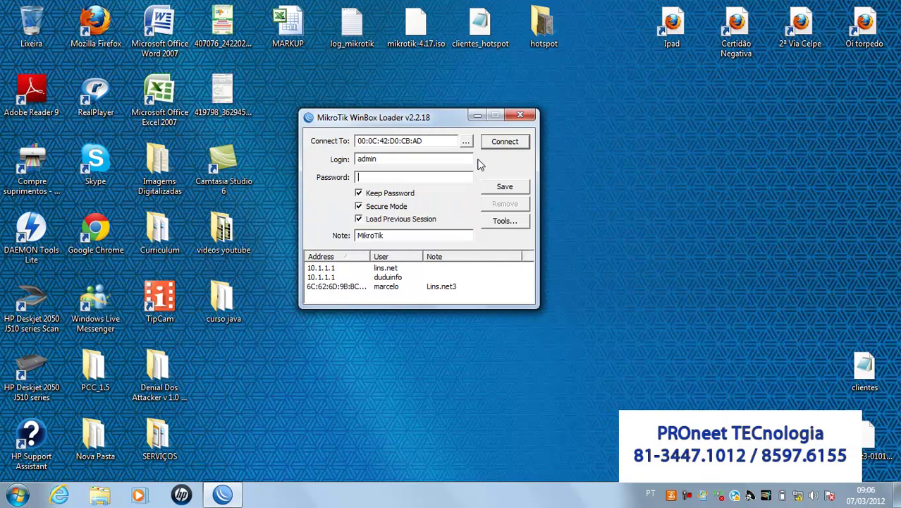
Connect as admin to the RB750GL by its MAC address and maximize the WinBox window.
left_click(465, 141)
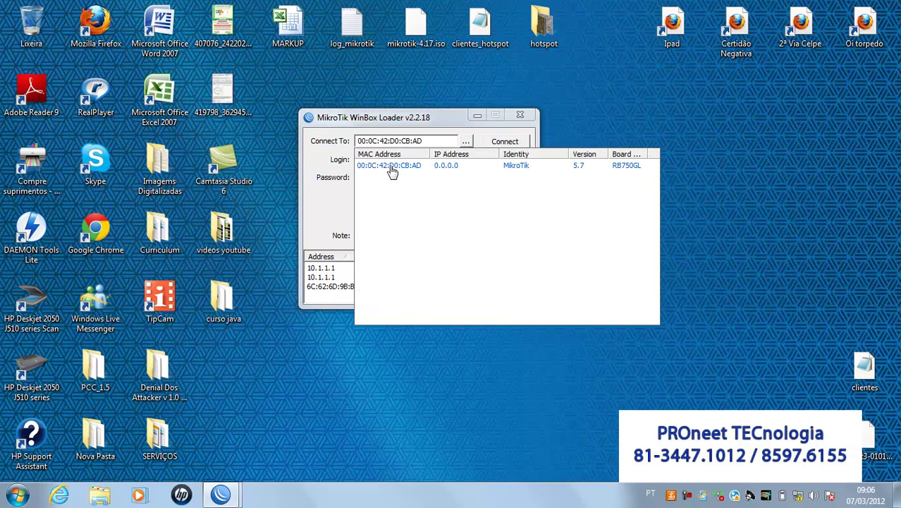
left_click(391, 168)
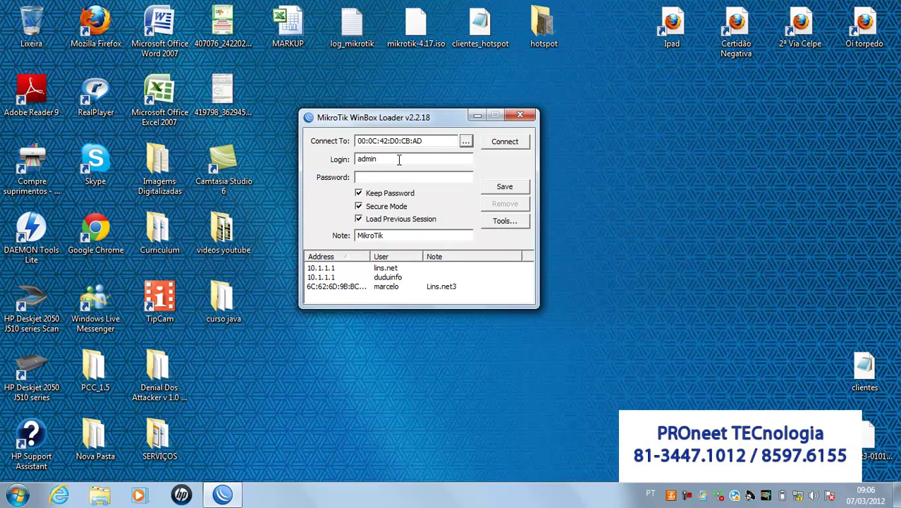
left_click(361, 178)
left_click(499, 145)
left_click(497, 142)
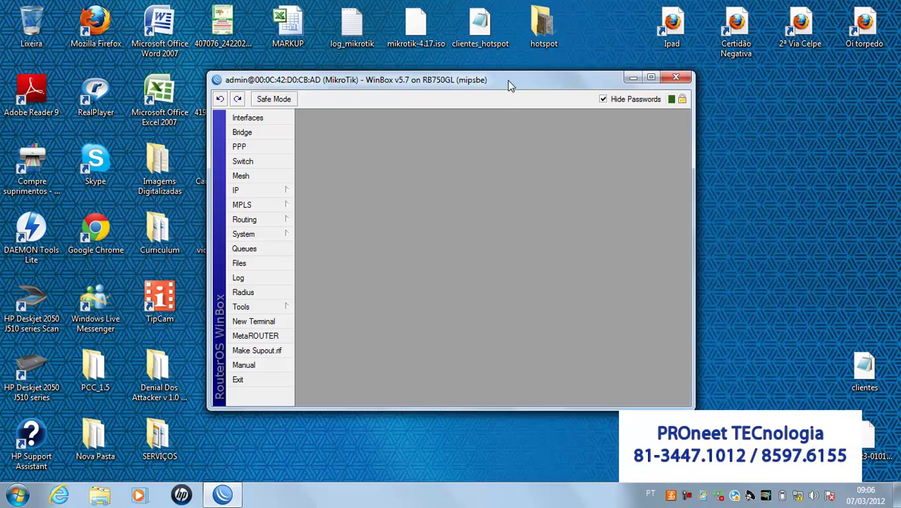
double_click(511, 79)
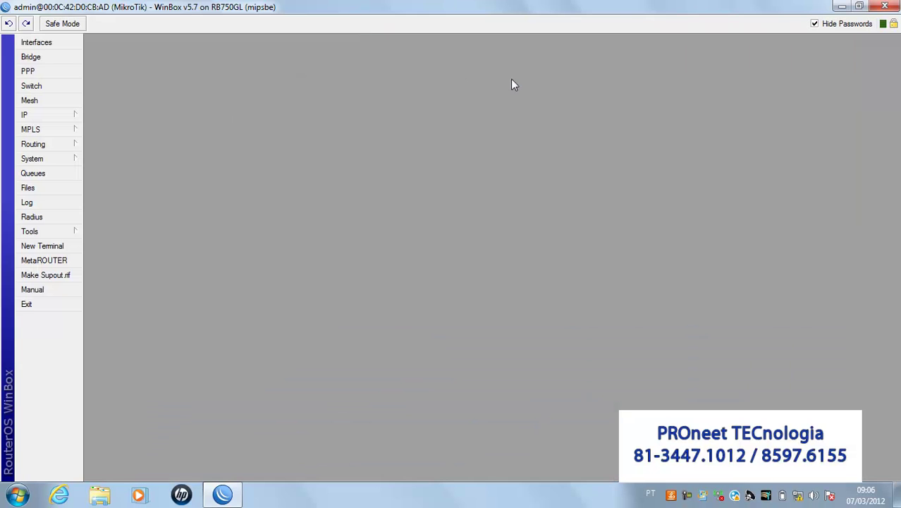
Show the maximized ether1–ether5 Interface List and open ether1's settings.
left_click(56, 43)
double_click(240, 144)
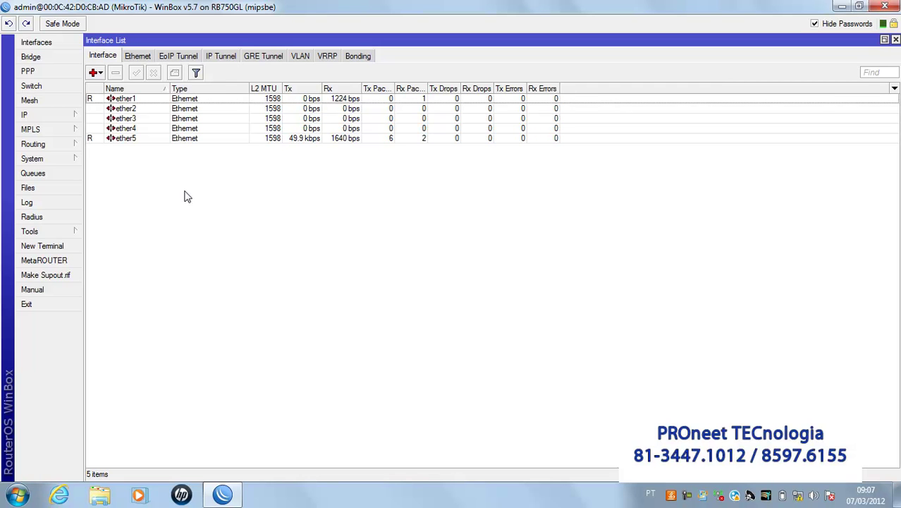
left_click(148, 104)
left_click(154, 141)
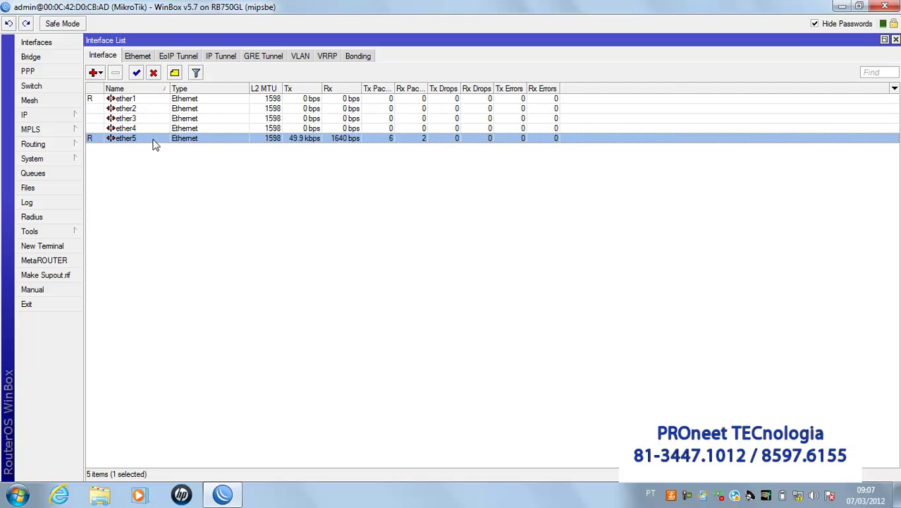
double_click(153, 105)
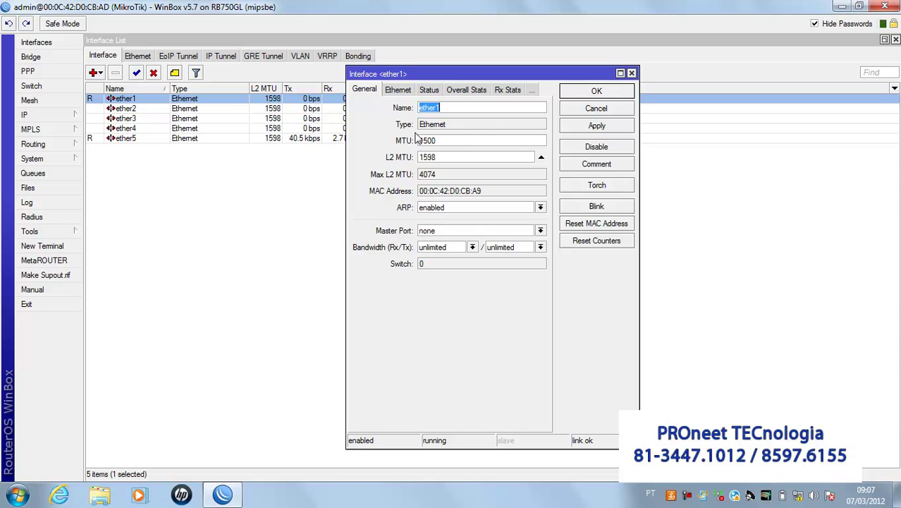
Give ether1 the name 'Link' and ether5 the name 'Clientes'.
type("Link")
key("Return")
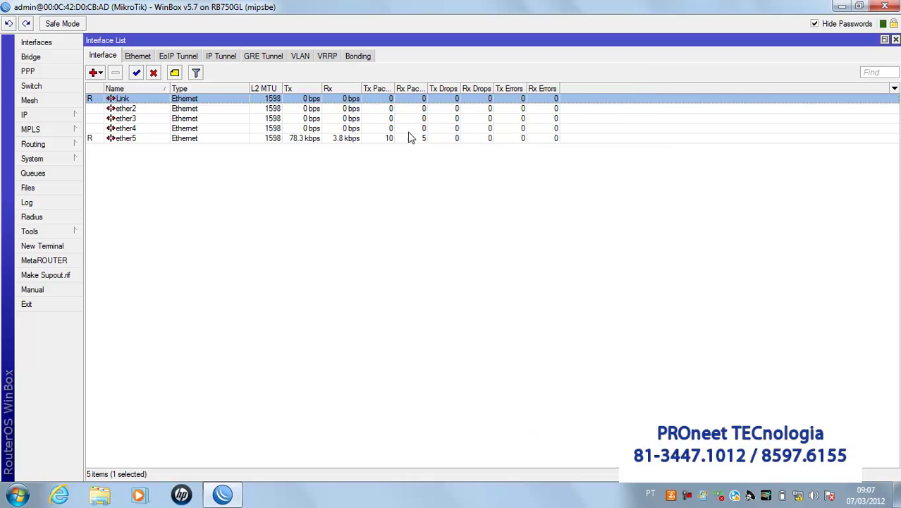
double_click(128, 140)
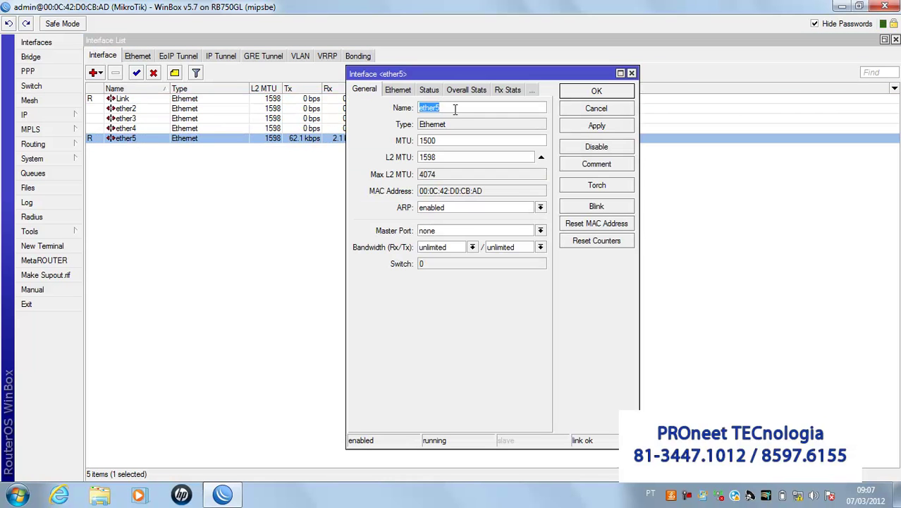
type("Clientes")
key("Return")
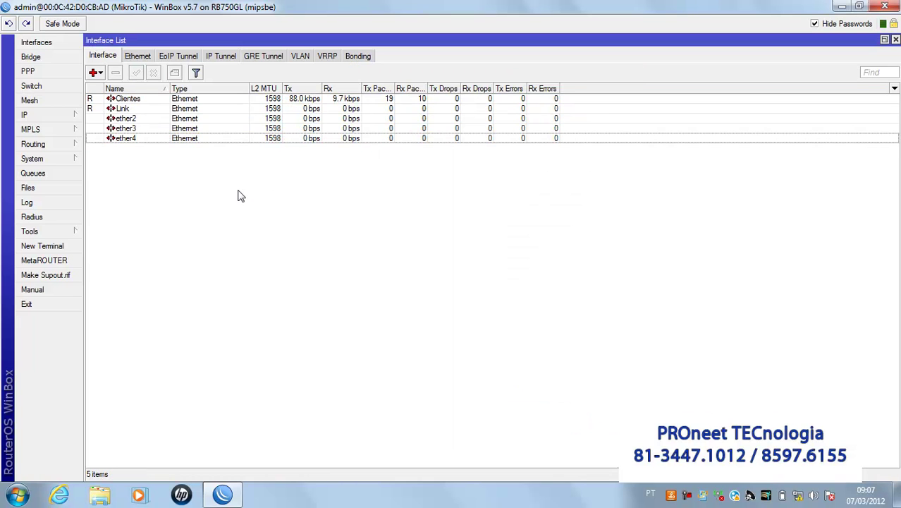
Clear the interface selection and list the interface types that can be added.
left_click(144, 110)
left_click(134, 100)
left_click(130, 109)
left_click(134, 100)
left_click(132, 109)
left_click(157, 205)
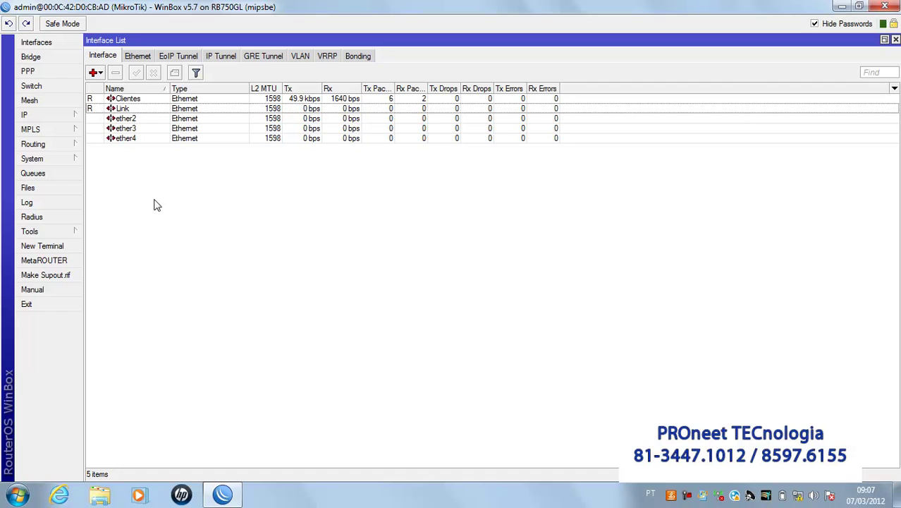
left_click(99, 73)
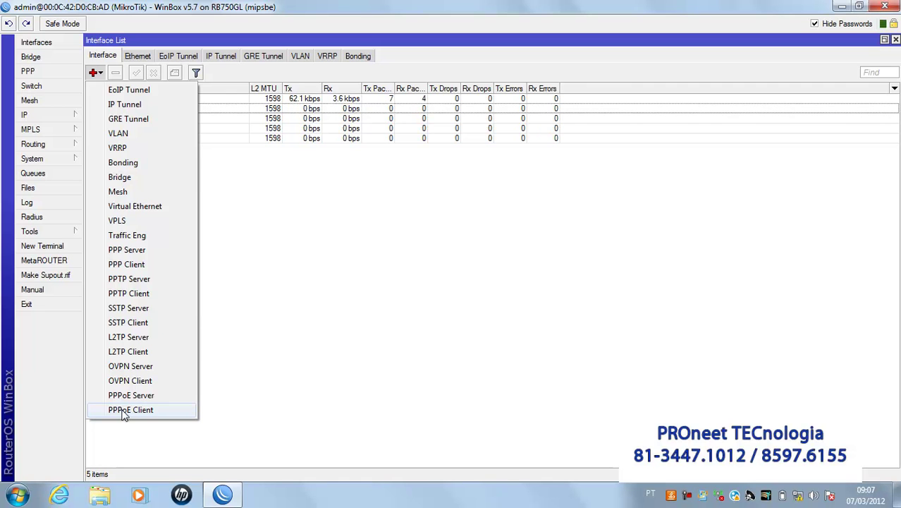
Add a PPPoE Client interface named 'Internet' running over the Link port.
left_click(123, 411)
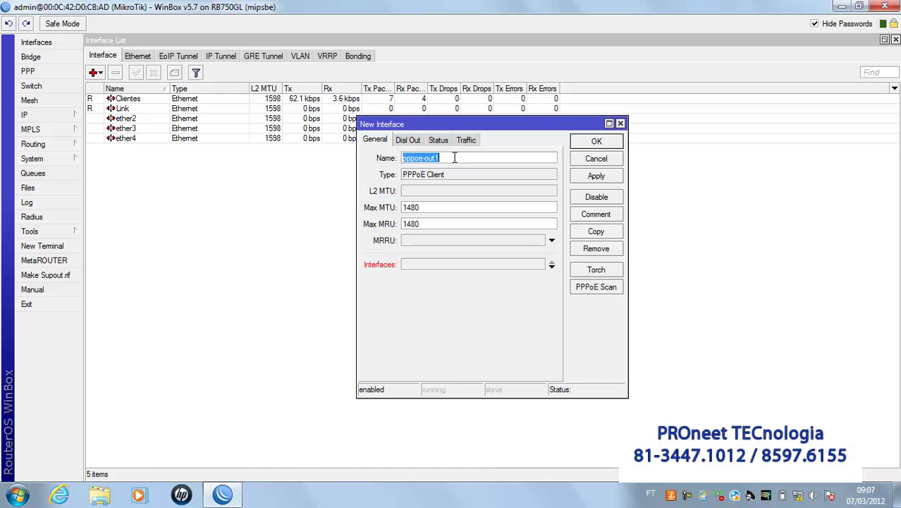
type("Internet")
left_click(552, 266)
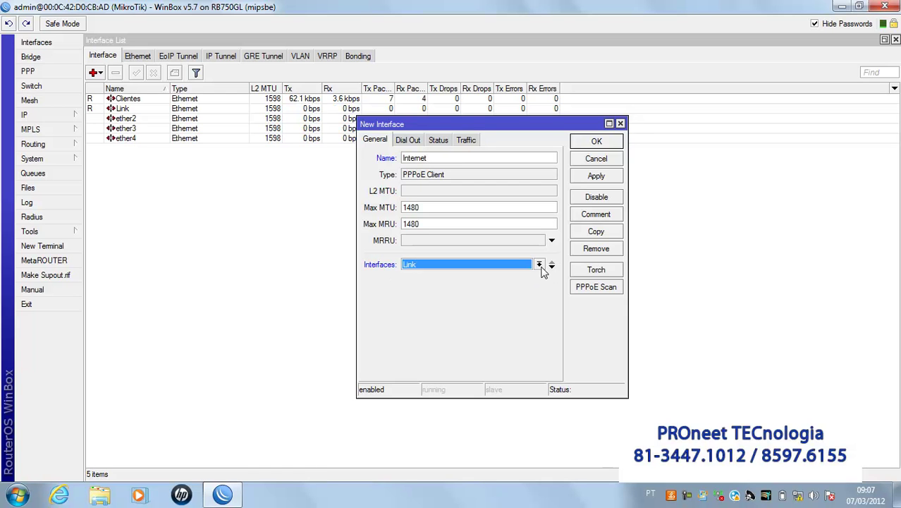
left_click(539, 265)
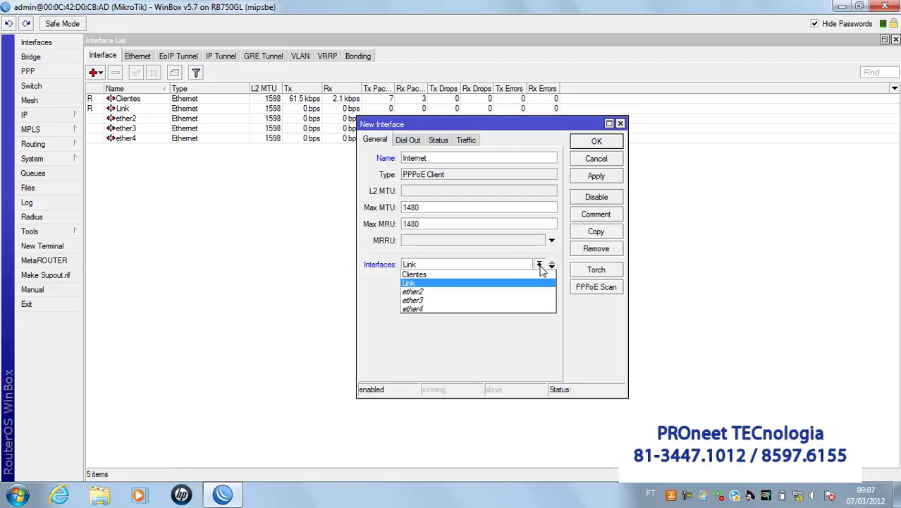
left_click(431, 283)
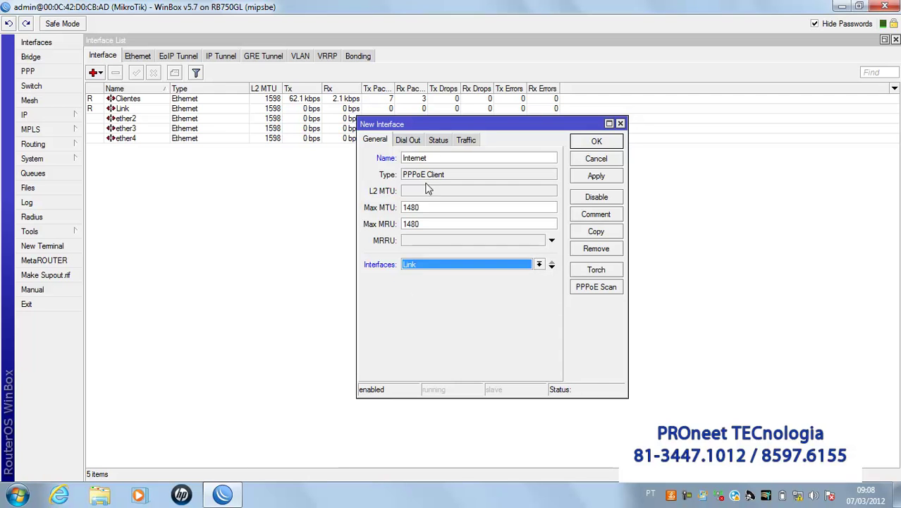
Enter the provider's PPPoE username and password on Dial Out, then apply and save the Internet client.
left_click(412, 144)
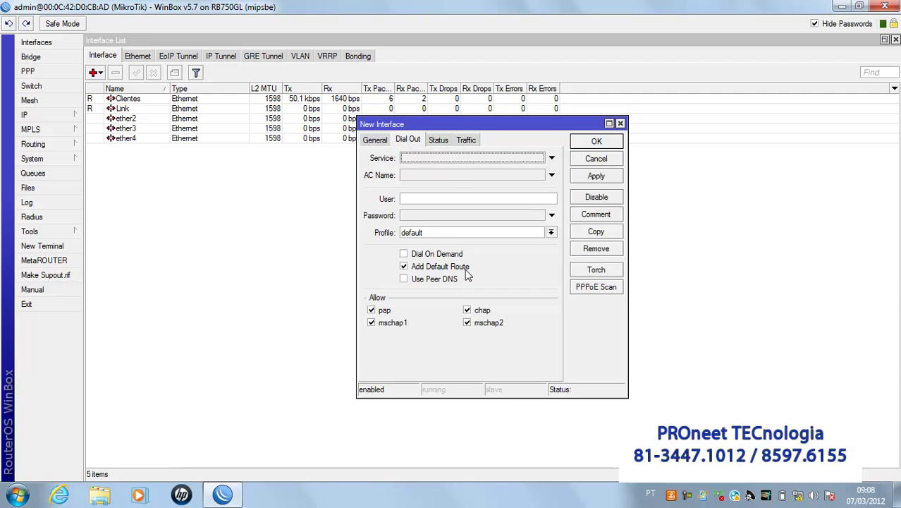
left_click(447, 198)
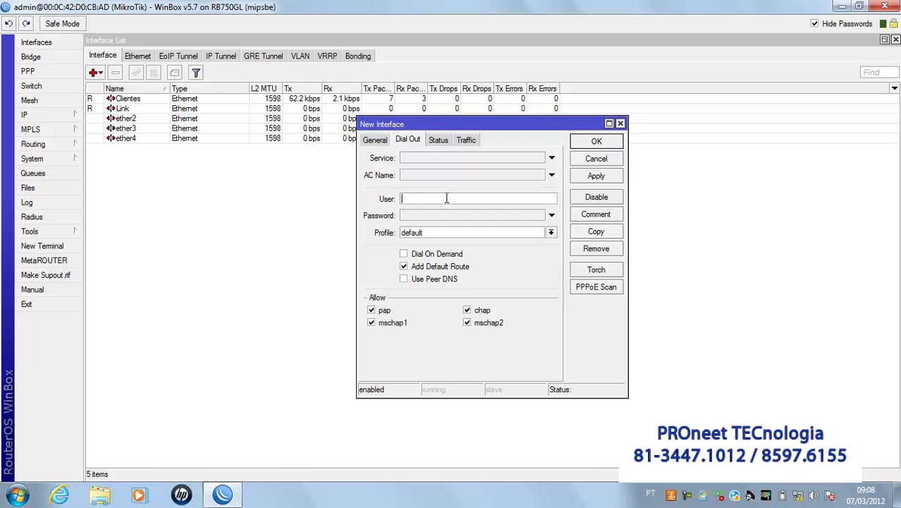
type("turbonet@turbonet")
left_click(435, 218)
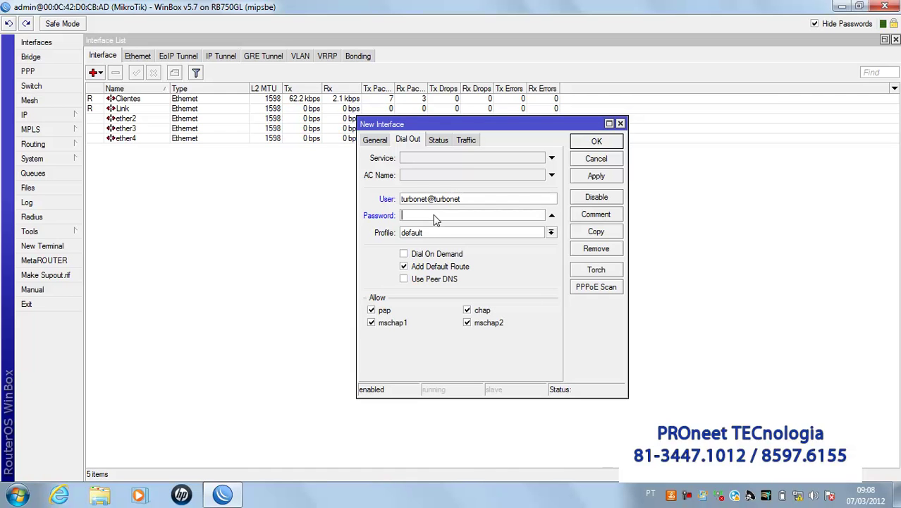
left_click(596, 178)
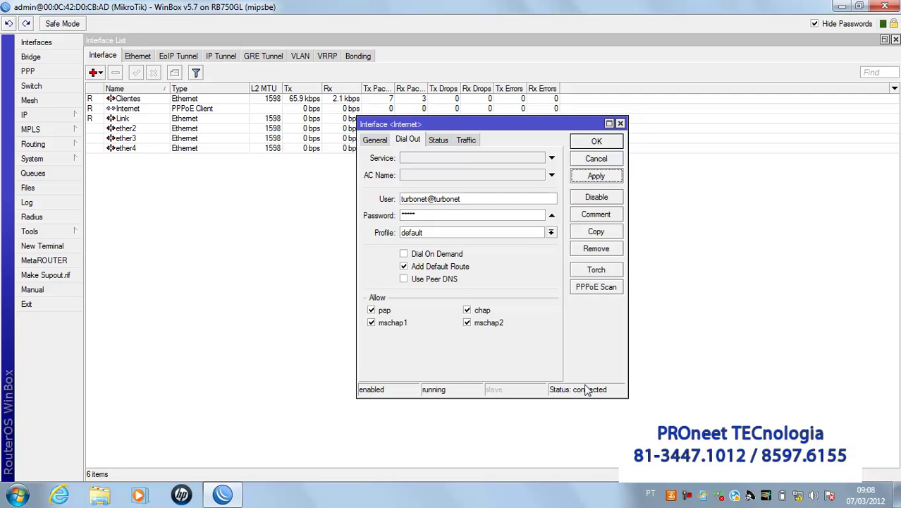
left_click(596, 142)
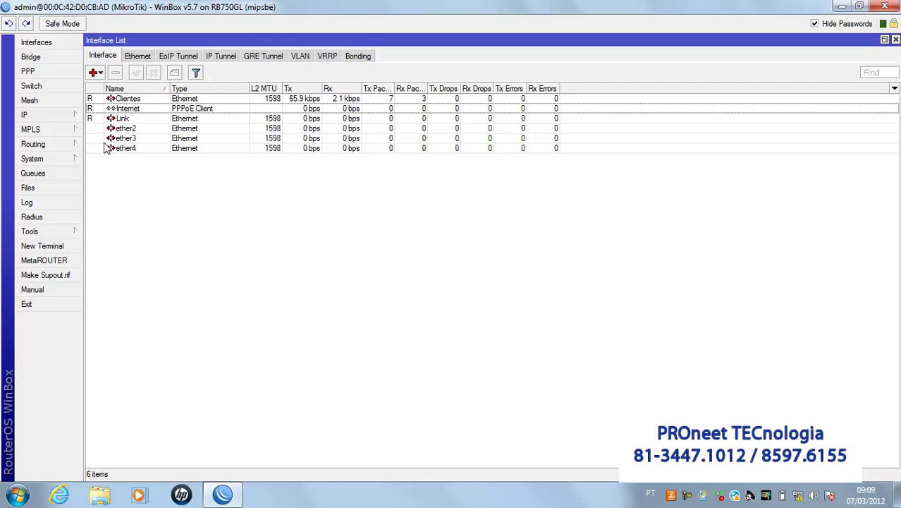
Set DNS servers 8.8.8.8 and 208.67.222.222, allow remote requests, and use a 10240 KiB cache.
left_click(63, 116)
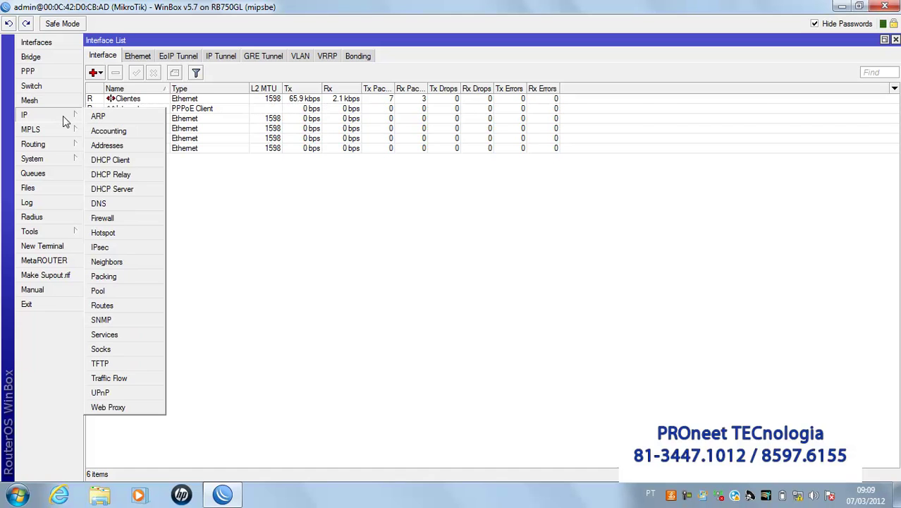
left_click(99, 204)
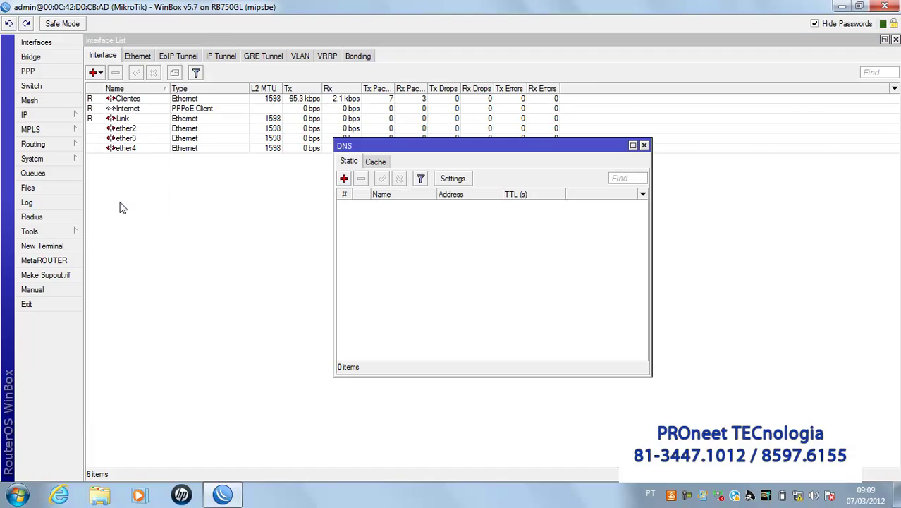
left_click(453, 178)
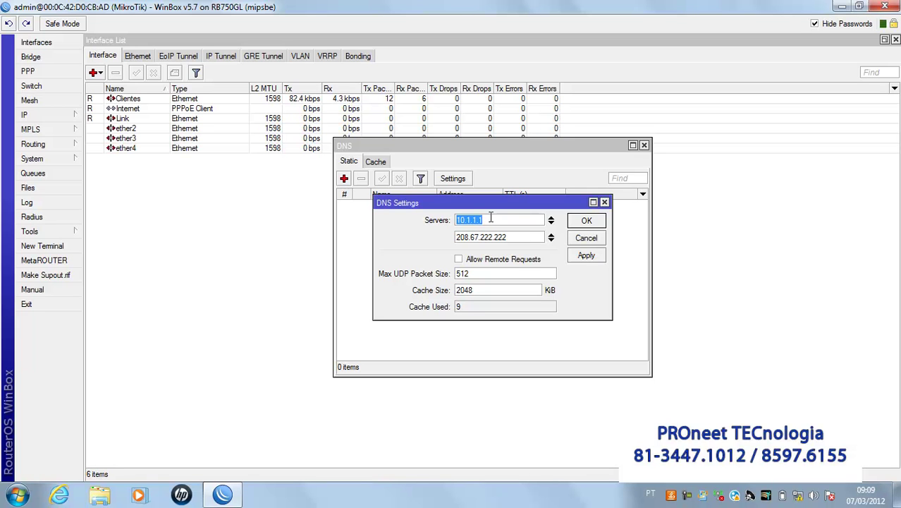
type("8.8.8.8")
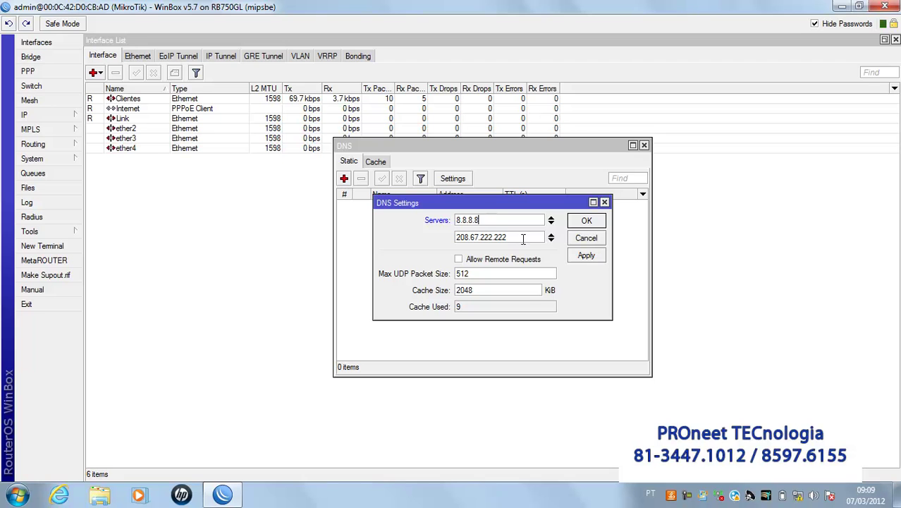
left_click(515, 237)
left_click(459, 259)
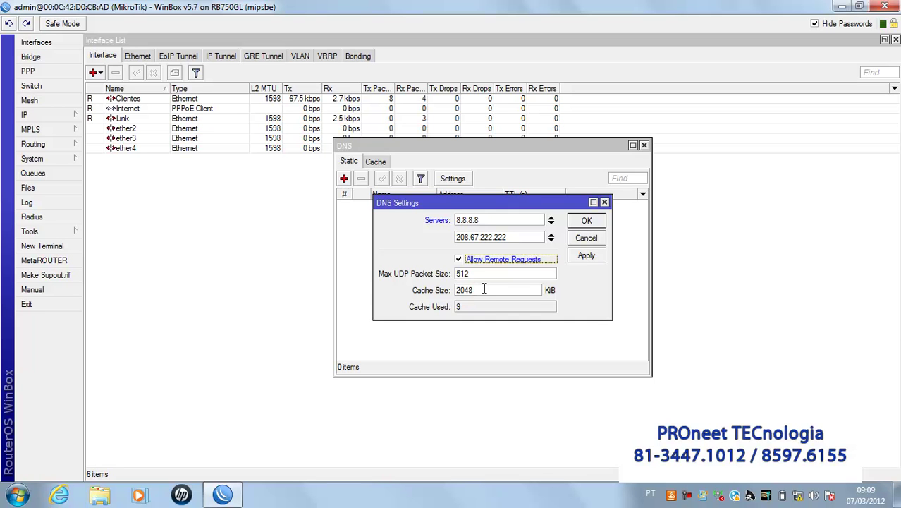
left_click_drag(485, 288, 416, 297)
type("10240")
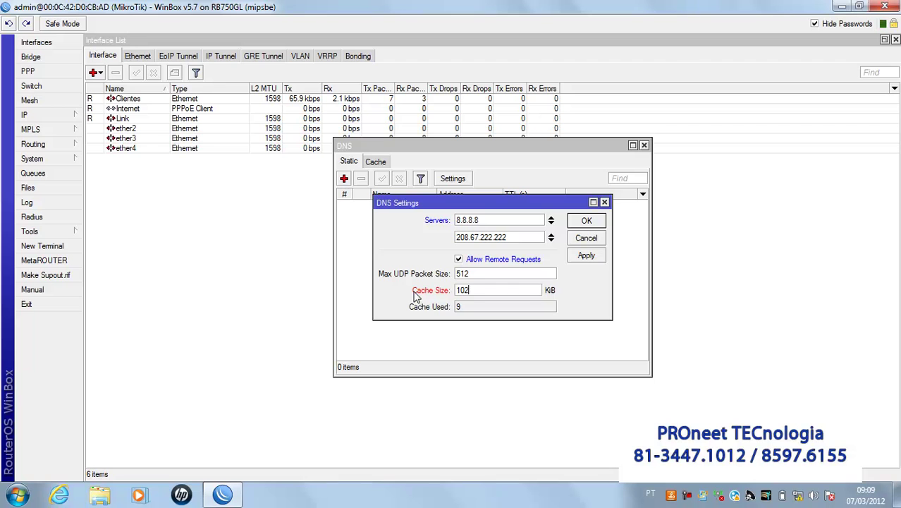
left_click(587, 255)
left_click(587, 222)
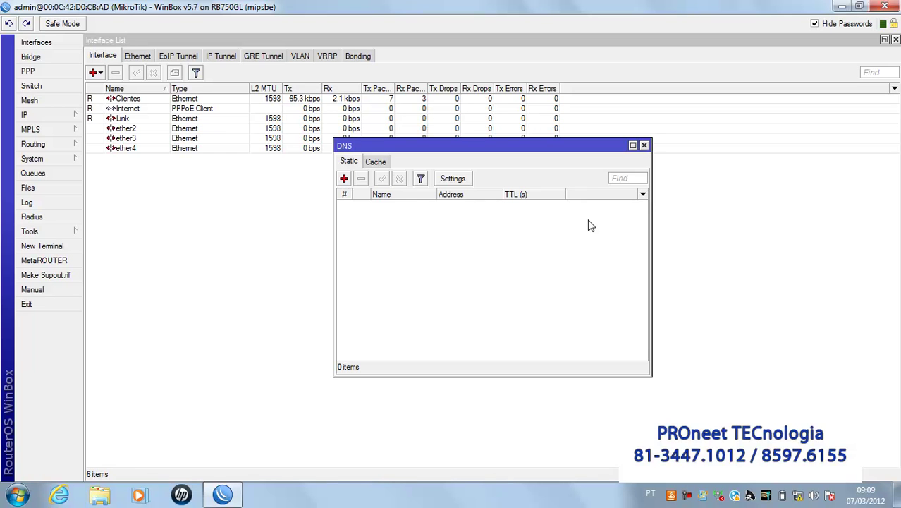
left_click(643, 146)
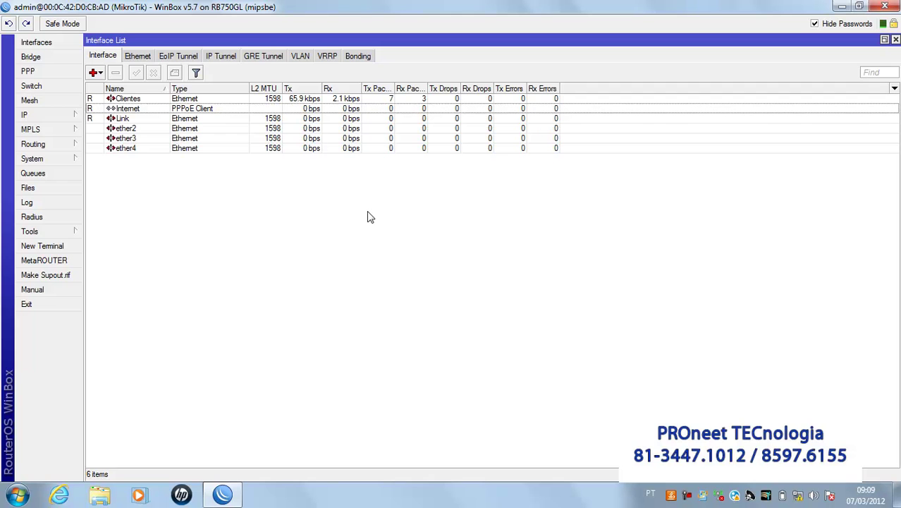
Run 'ping uol.com.br' in a new router terminal, getting replies from 200.147.67.142.
left_click(62, 247)
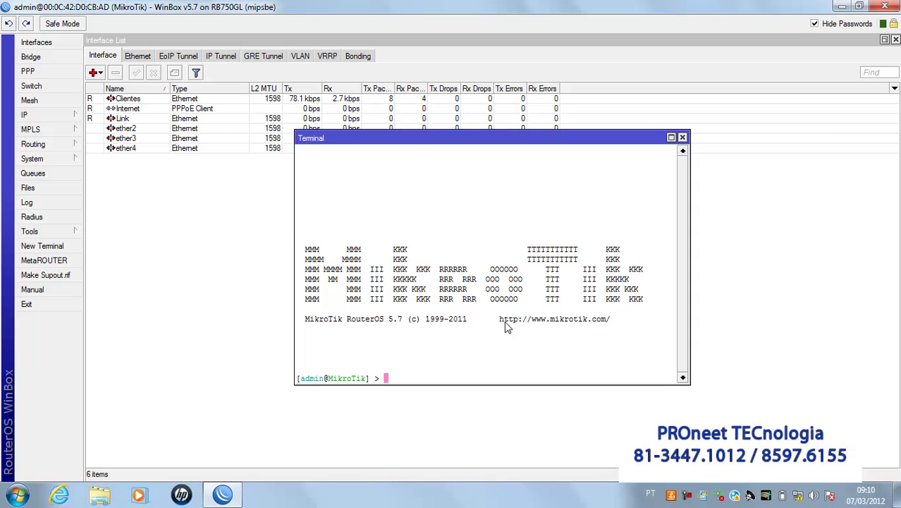
type("p")
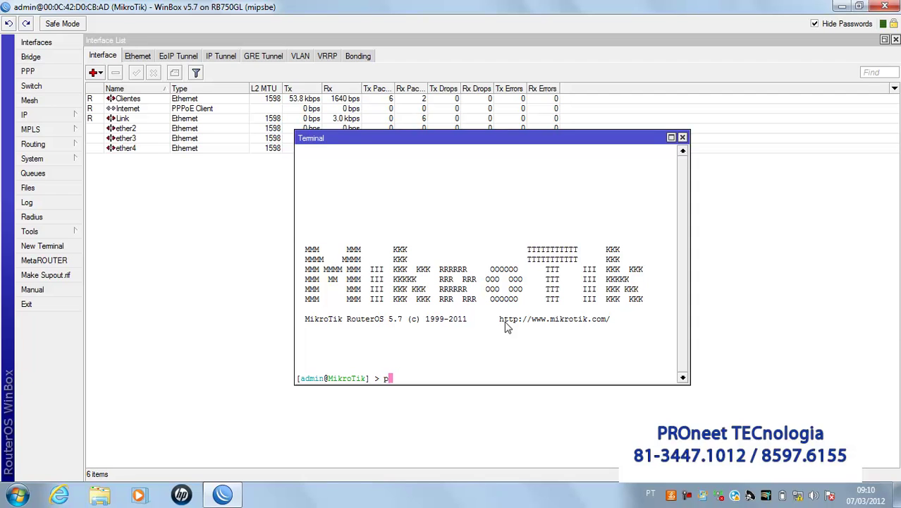
type("ing uol.com.br")
key("Return")
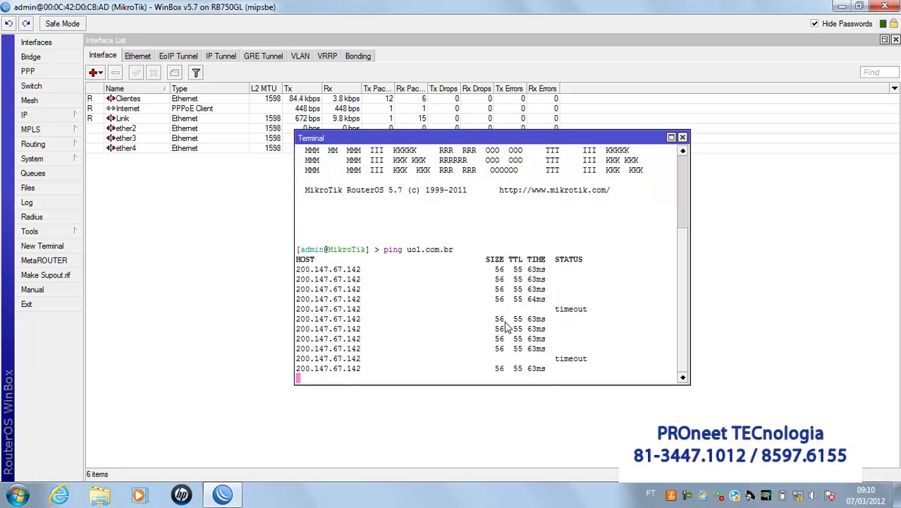
key("XF86AudioRaiseVolume")
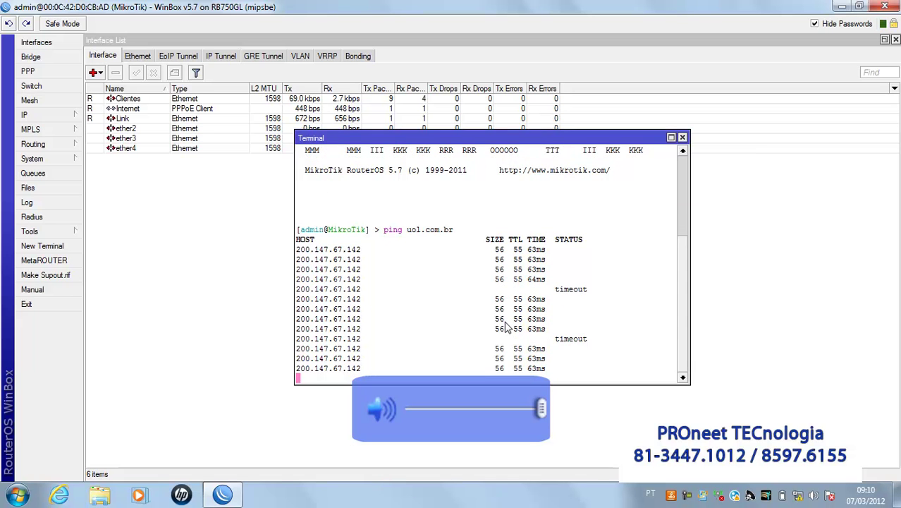